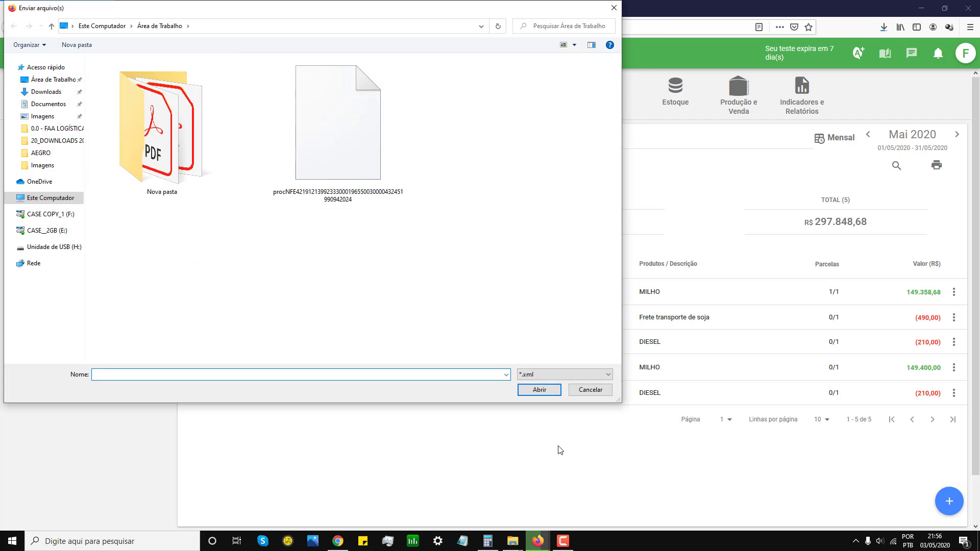
# Import the procNFE XML invoice from the desktop and set the total quantity of both invoice items to 1,00
pyautogui.click(336, 153)
pyautogui.click(539, 390)
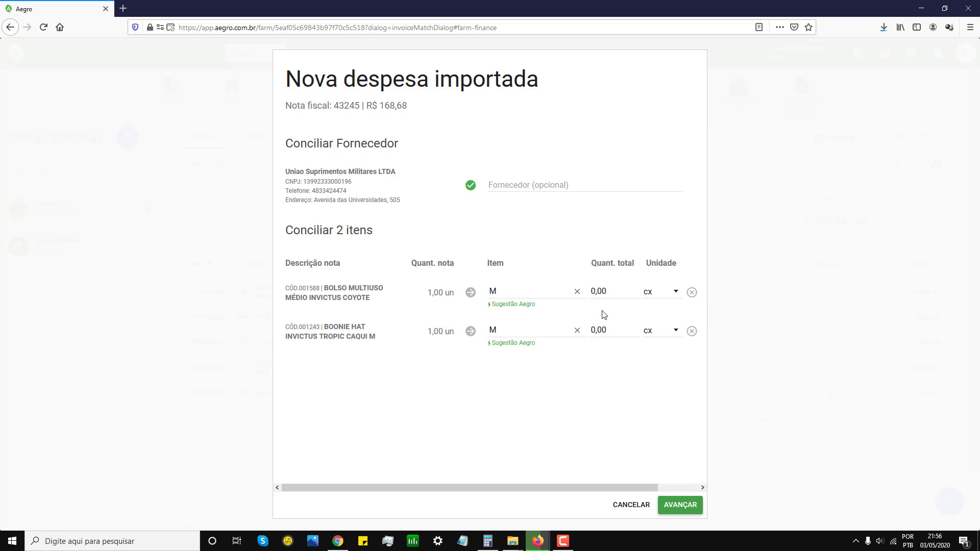
pyautogui.moveTo(607, 290); pyautogui.dragTo(585, 289)
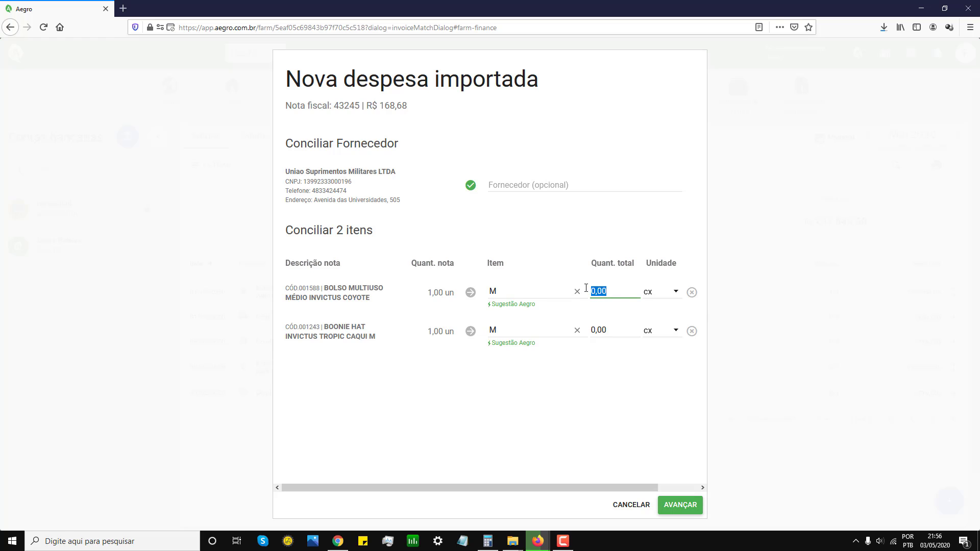
pyautogui.write('1')
pyautogui.press('BackSpace')
pyautogui.write('1')
pyautogui.click(610, 325)
pyautogui.write('1')
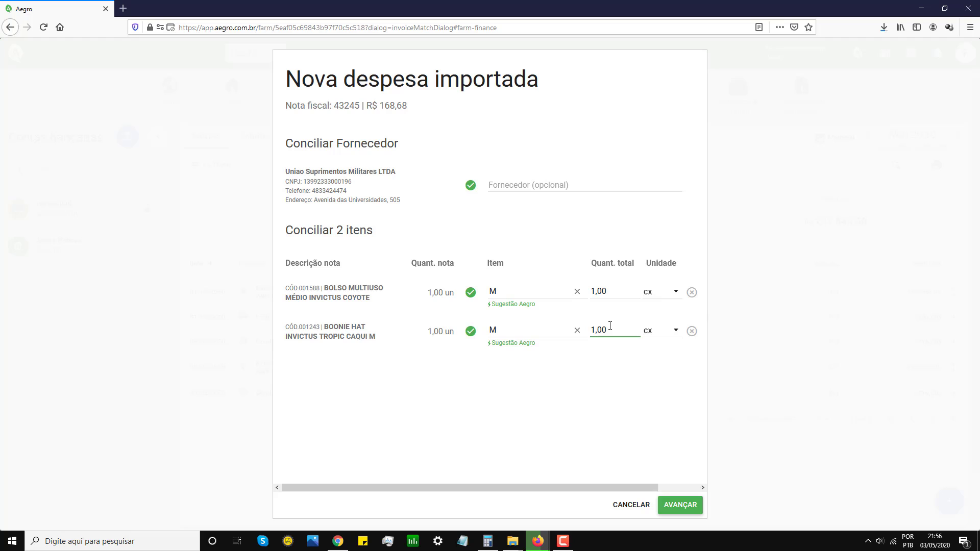
# Check the unit options of both items, keep cx for each, and proceed to the new expense form
pyautogui.click(675, 292)
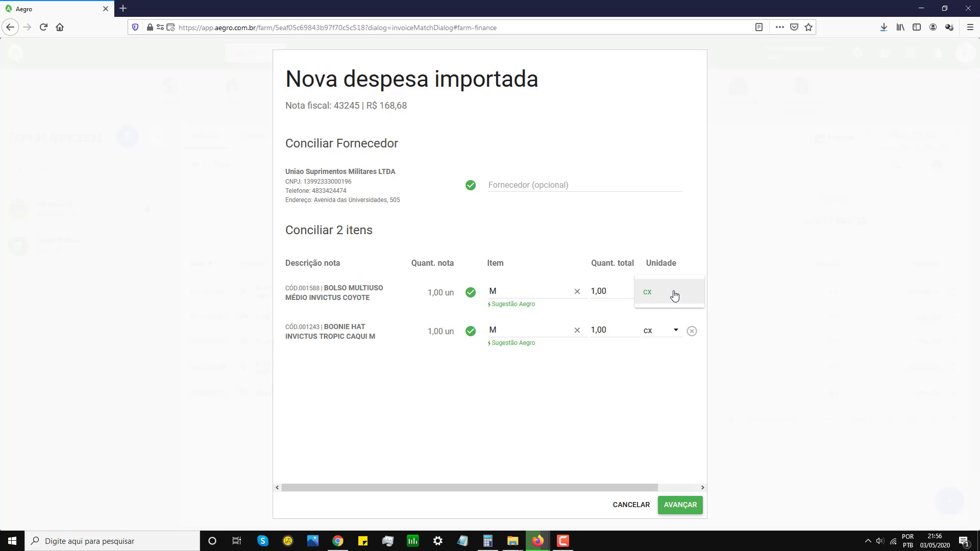
pyautogui.click(633, 406)
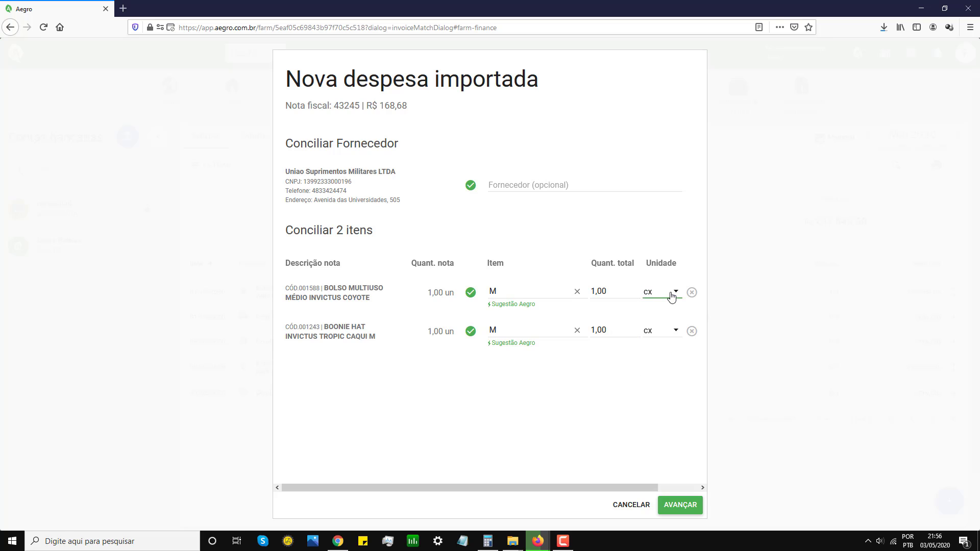
pyautogui.click(678, 327)
pyautogui.click(676, 330)
pyautogui.click(602, 396)
pyautogui.click(678, 505)
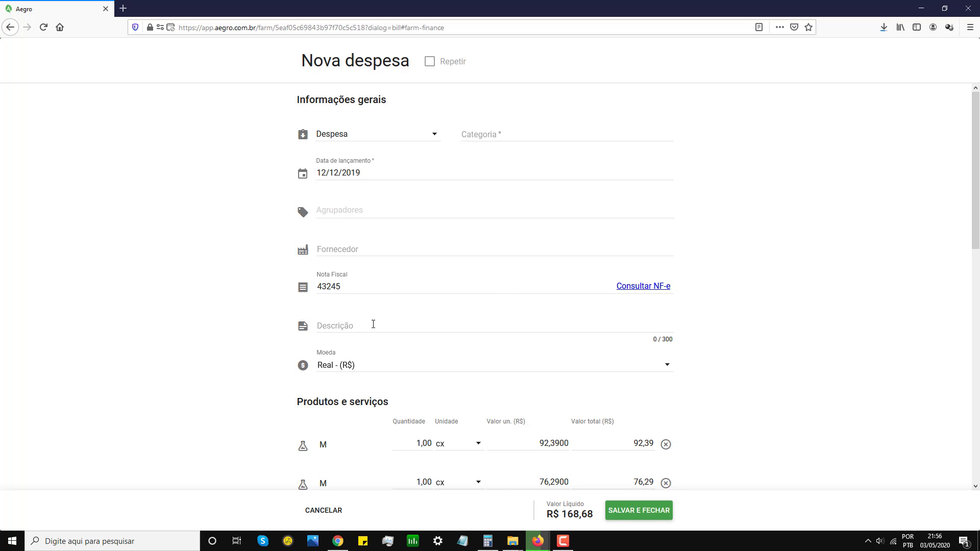
# Set the expense category to Outros Itens
pyautogui.click(459, 134)
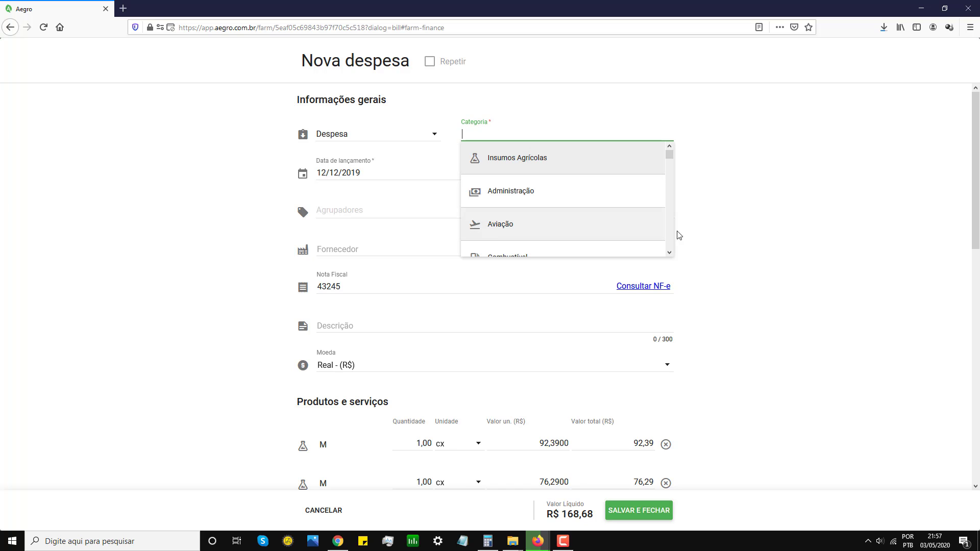
pyautogui.click(669, 252)
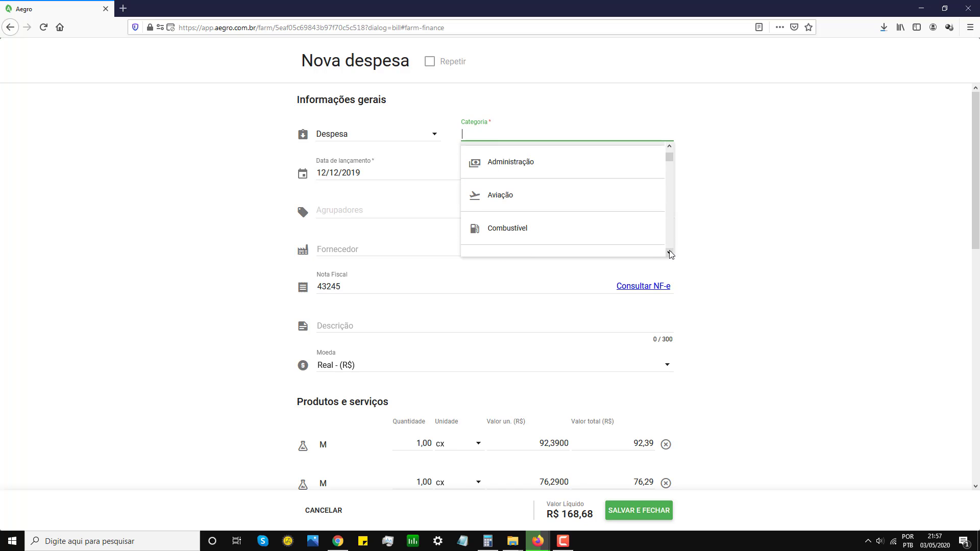
pyautogui.click(668, 252)
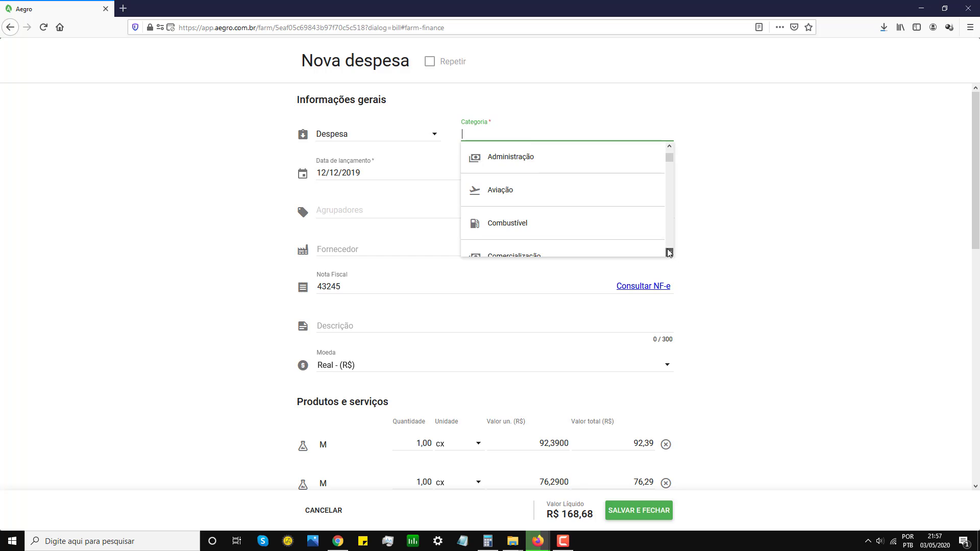
pyautogui.click(668, 253)
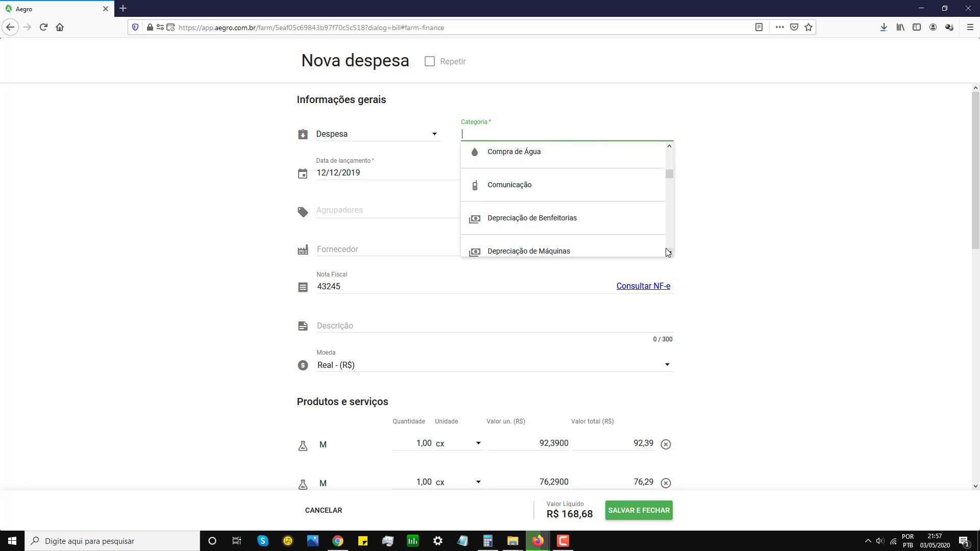
pyautogui.click(668, 252)
pyautogui.click(668, 252)
pyautogui.click(668, 252)
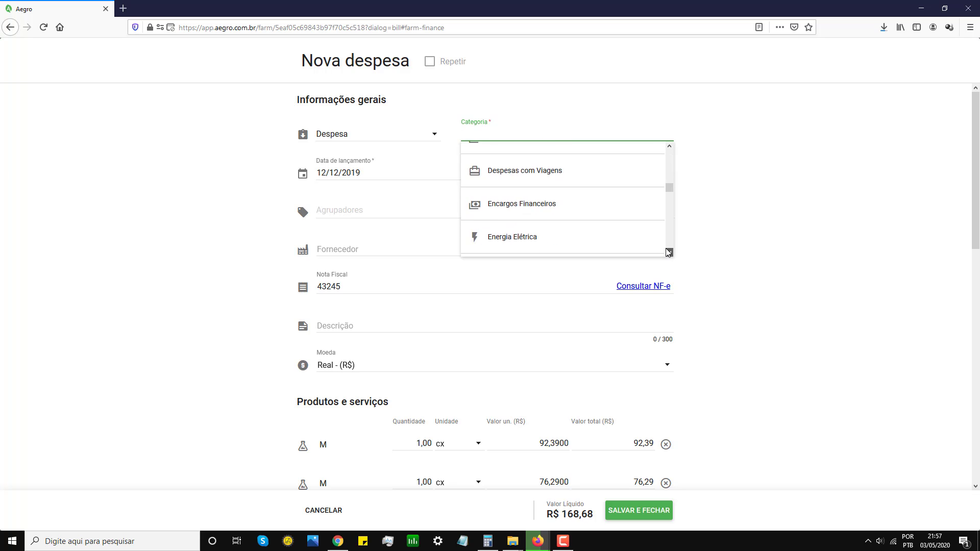
pyautogui.click(668, 253)
pyautogui.click(669, 253)
pyautogui.click(669, 253)
pyautogui.click(669, 252)
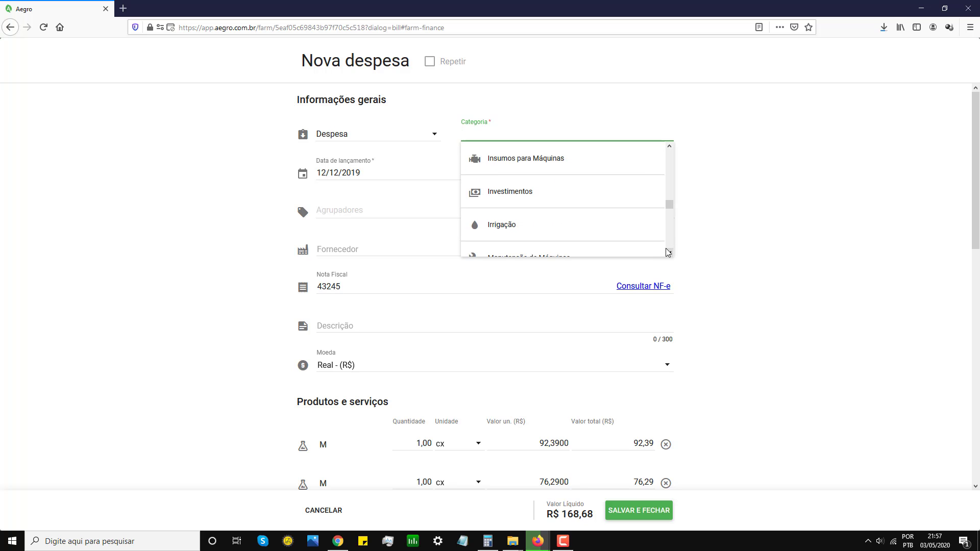
pyautogui.click(668, 253)
pyautogui.click(668, 253)
pyautogui.click(668, 253)
pyautogui.click(668, 253)
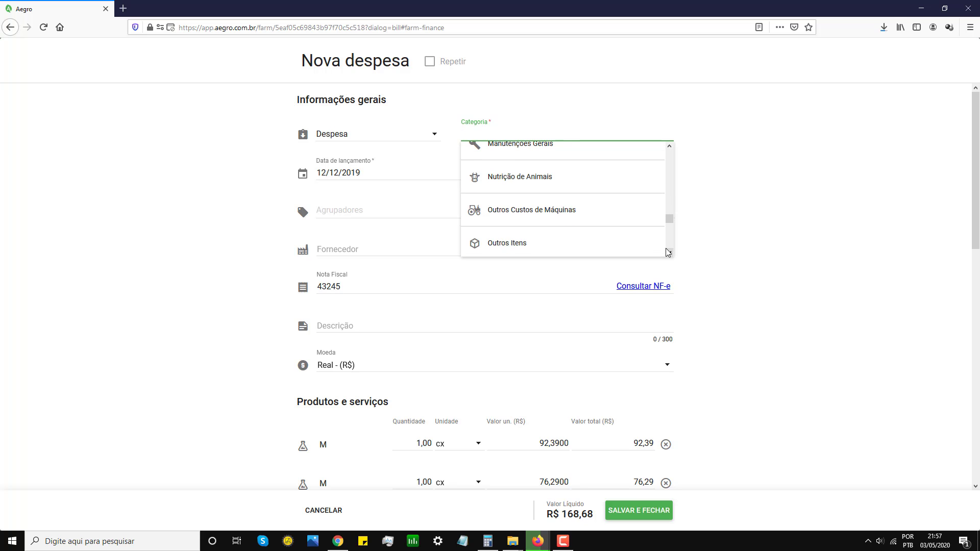
pyautogui.click(668, 253)
pyautogui.click(482, 215)
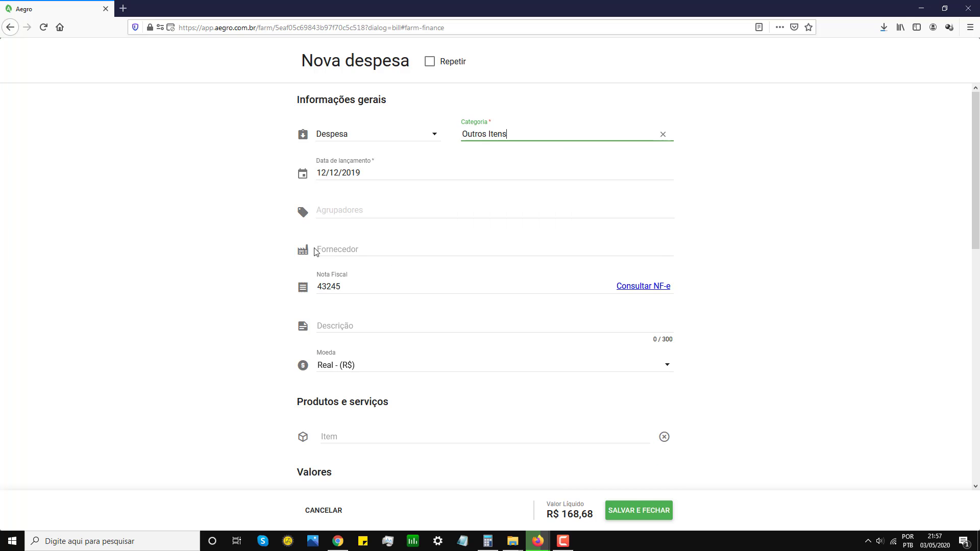
# Set the expense's supplier to Comércio Souza S/A
pyautogui.click(335, 249)
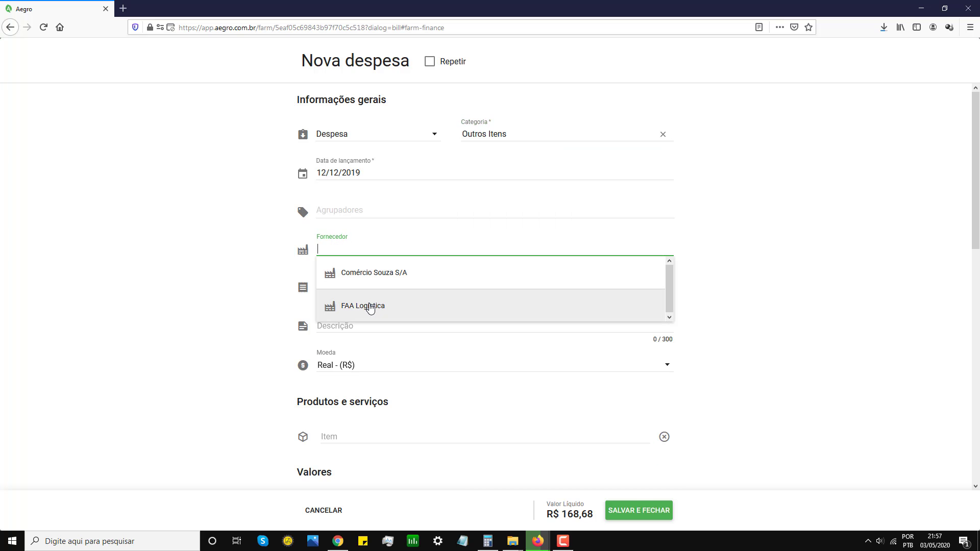
pyautogui.click(370, 306)
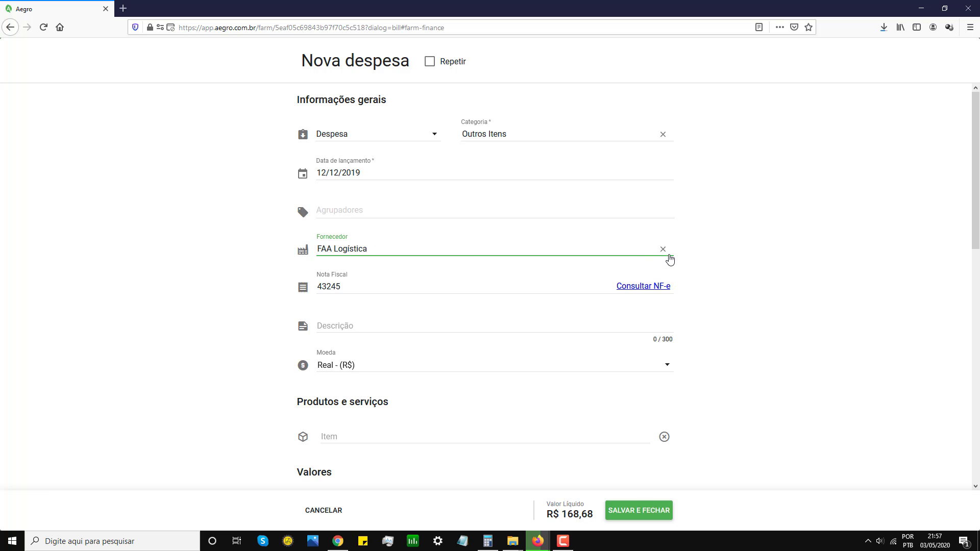
pyautogui.click(667, 254)
pyautogui.click(365, 277)
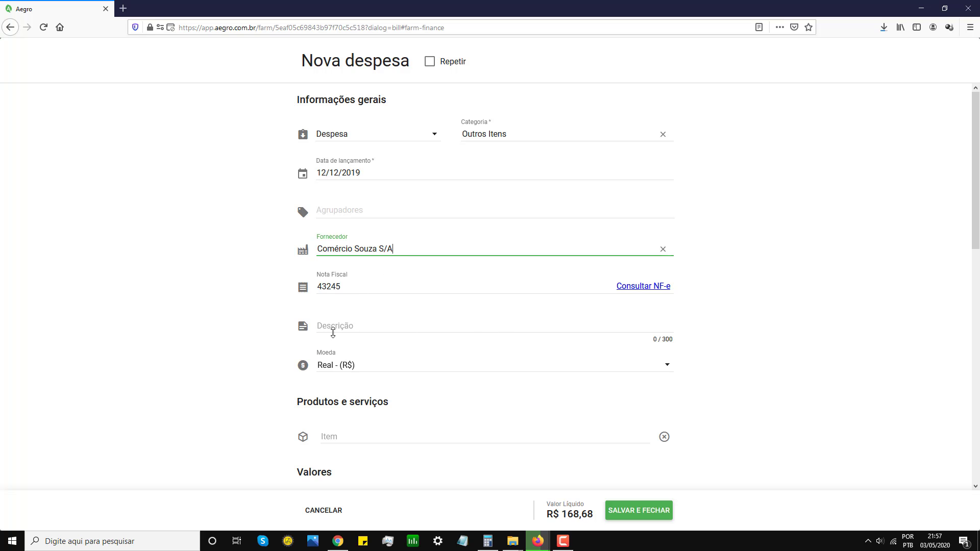
# Enter "Itens" as the item under products and services
pyautogui.scroll(-2, 301, 397)
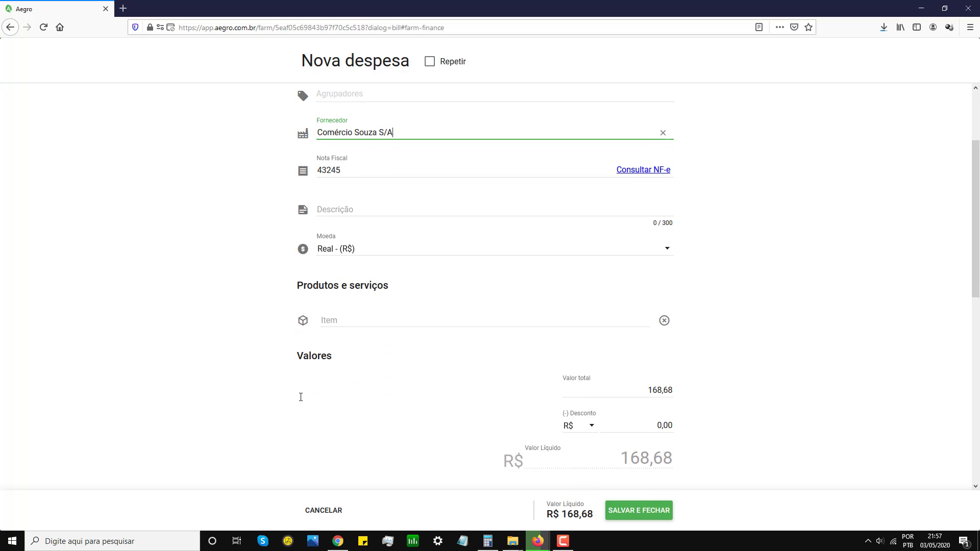
pyautogui.click(340, 320)
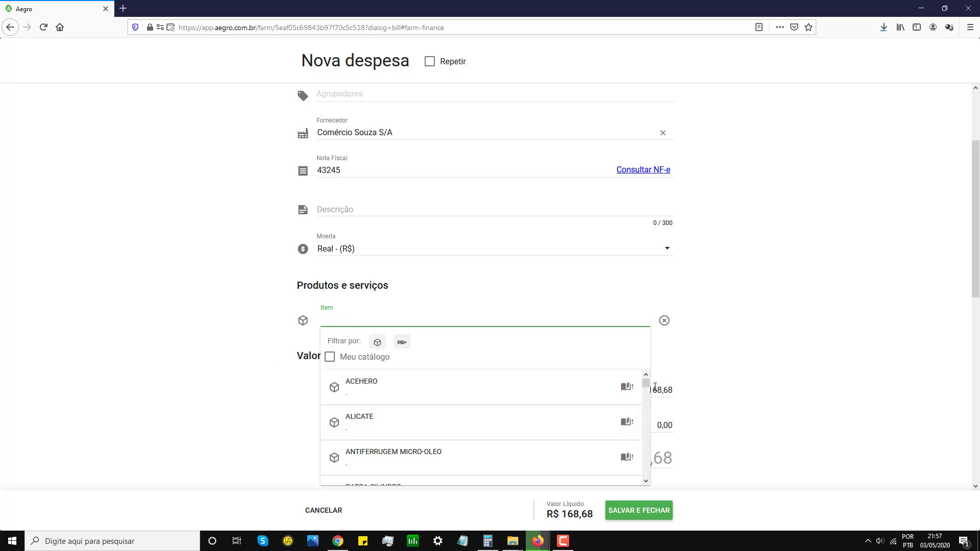
pyautogui.moveTo(646, 383)
pyautogui.mouseDown()
pyautogui.moveTo(651, 489)
pyautogui.moveTo(641, 376)
pyautogui.mouseUp()
pyautogui.write('Itens')
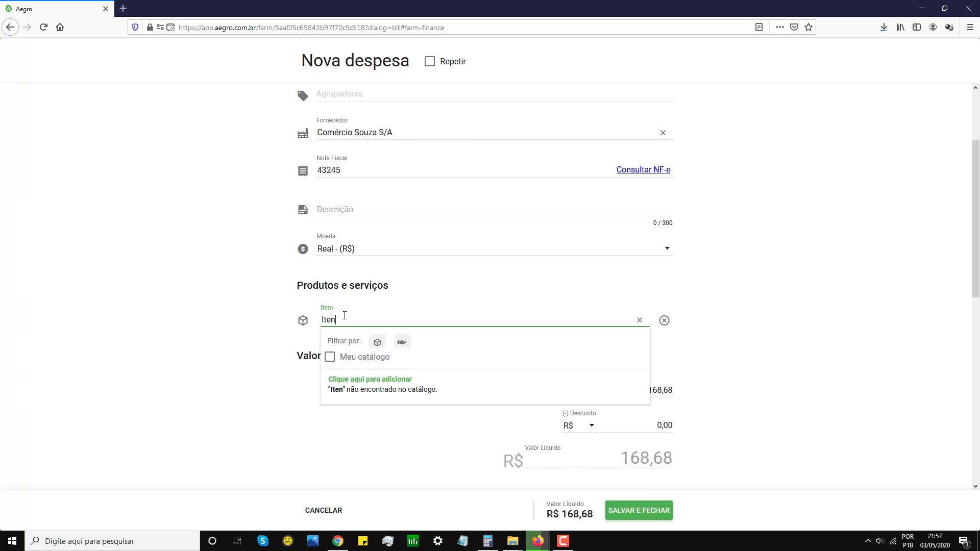
pyautogui.click(214, 383)
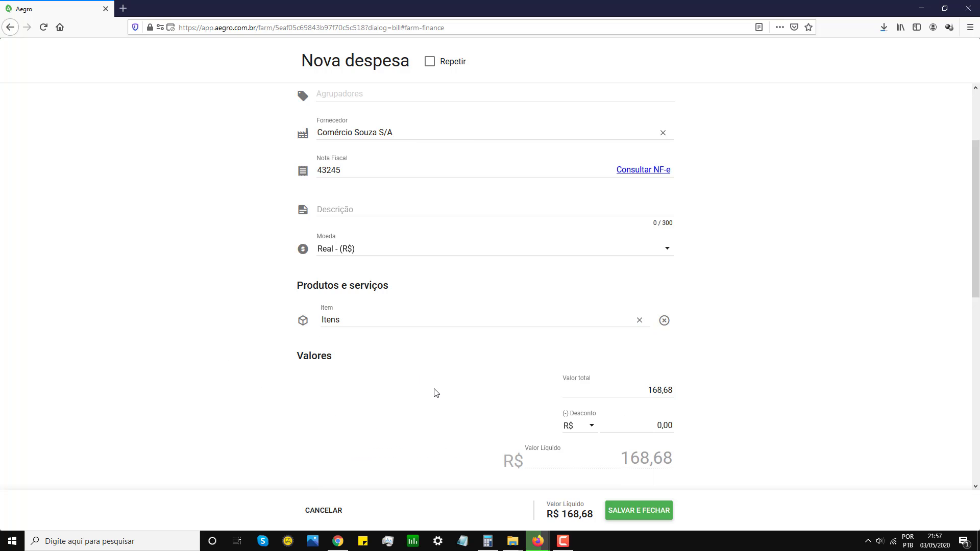
# Set the expense's payment method to À Vista
pyautogui.scroll(-2, 468, 401)
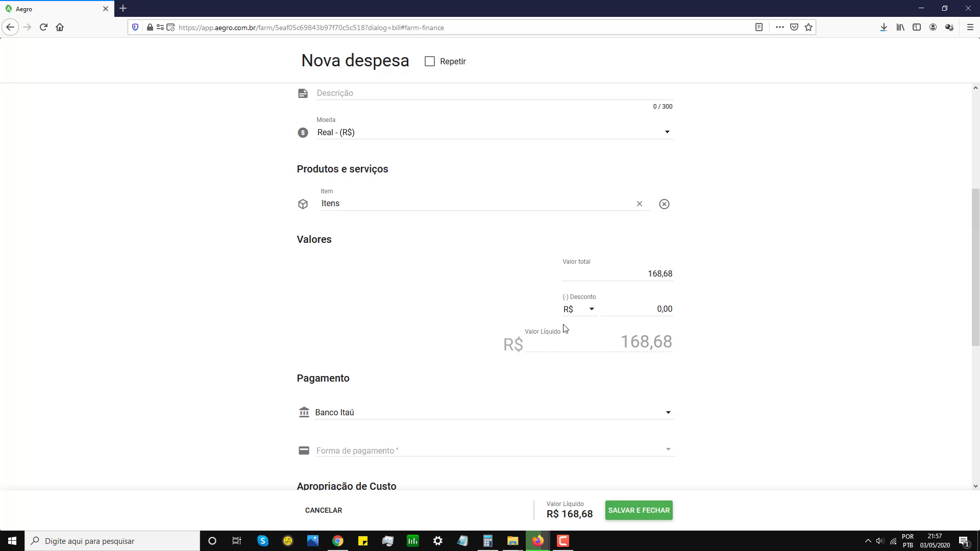
pyautogui.scroll(-3, 348, 342)
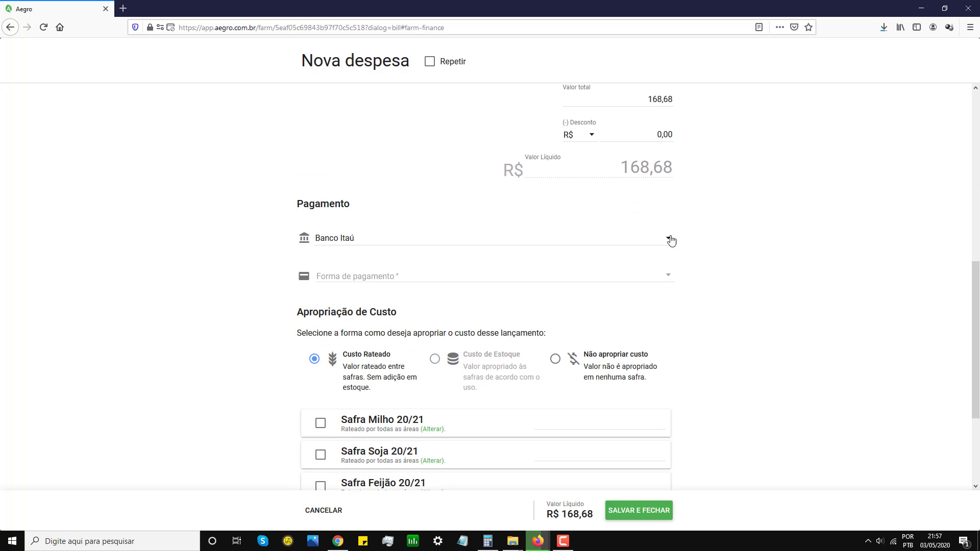
pyautogui.scroll(-2, 324, 322)
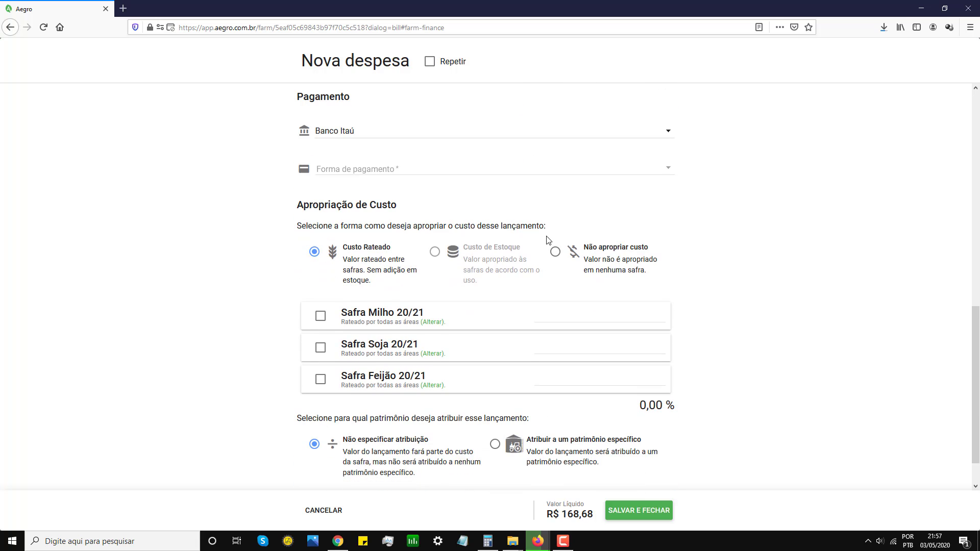
pyautogui.click(669, 160)
pyautogui.click(357, 184)
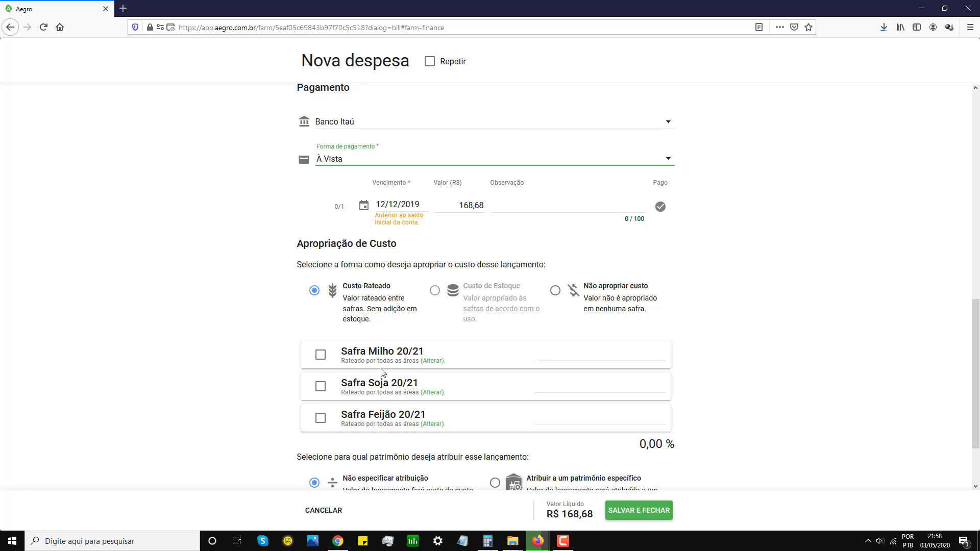
# Apportion the cost across Safra Milho 20/21, Safra Soja 20/21 and Safra Feijão 20/21, and save the expense
pyautogui.click(320, 354)
pyautogui.click(320, 385)
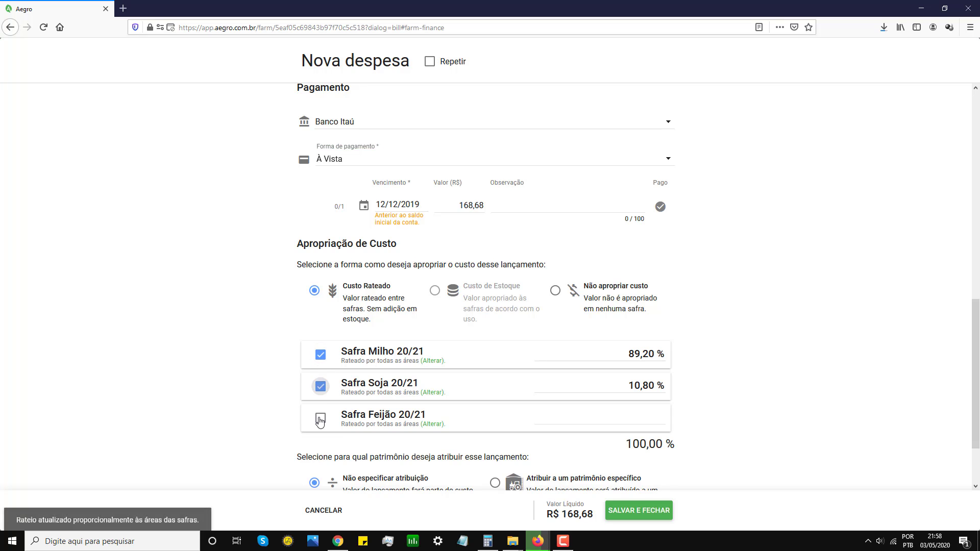
pyautogui.click(320, 419)
pyautogui.scroll(-2, 542, 413)
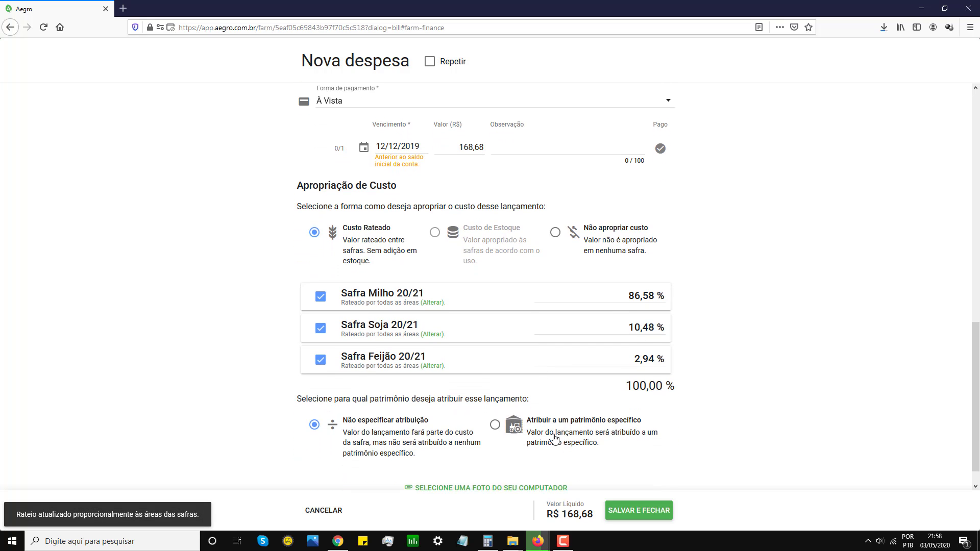
pyautogui.scroll(-1, 440, 456)
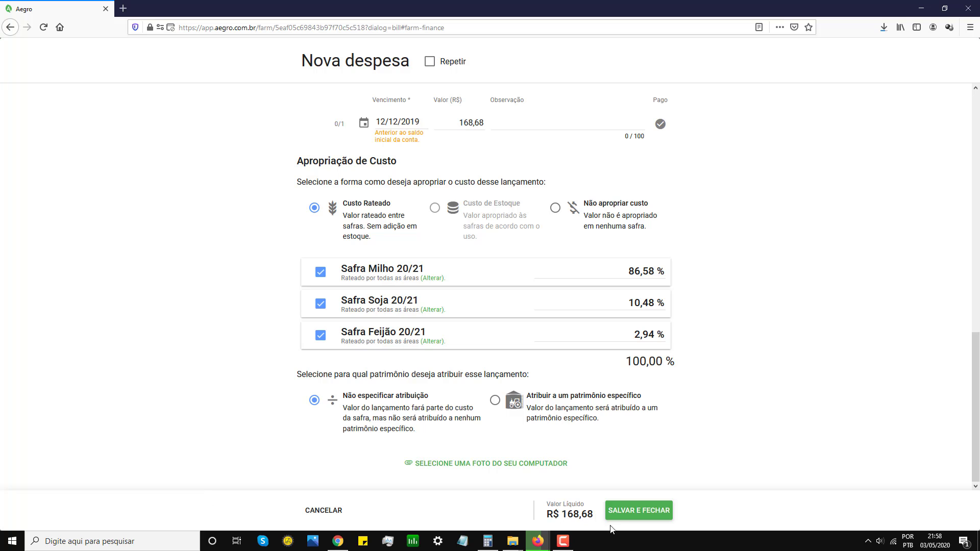
pyautogui.click(640, 510)
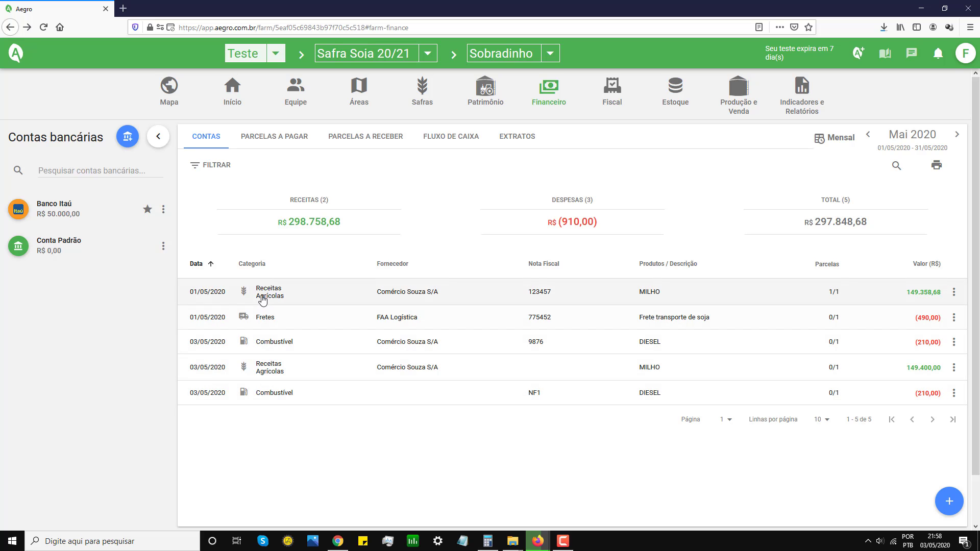
# Review the payable and receivable installments for May 2020, including the PDF report of the receivables
pyautogui.click(269, 137)
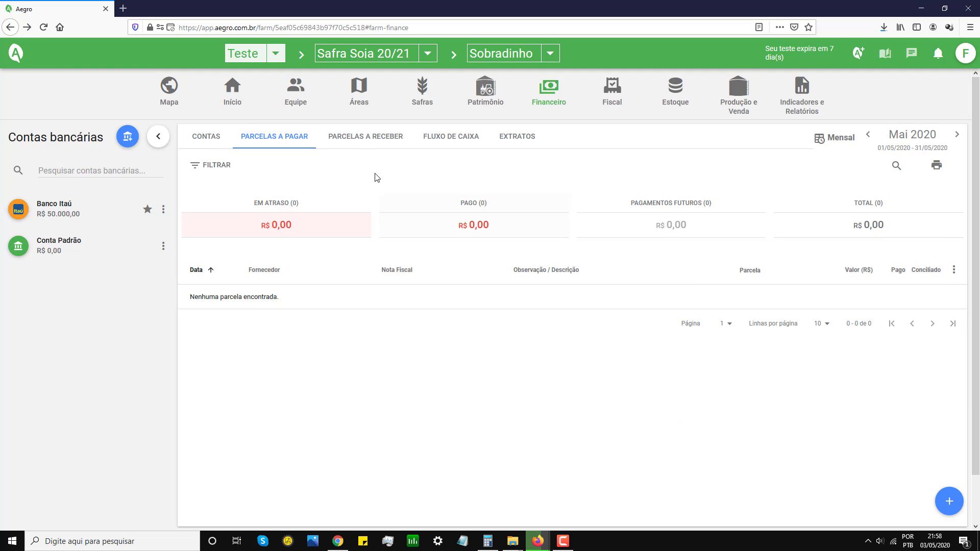
pyautogui.click(363, 137)
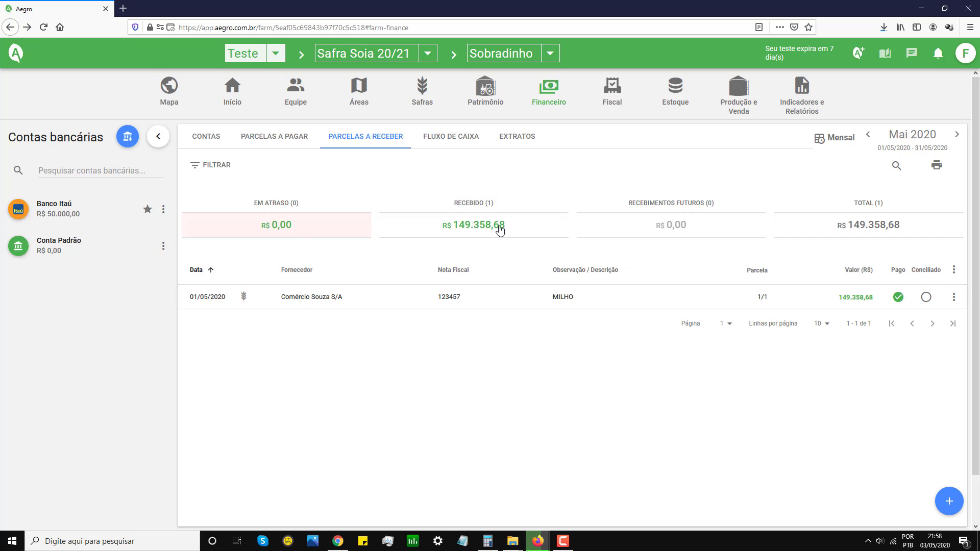
pyautogui.click(936, 165)
pyautogui.click(948, 165)
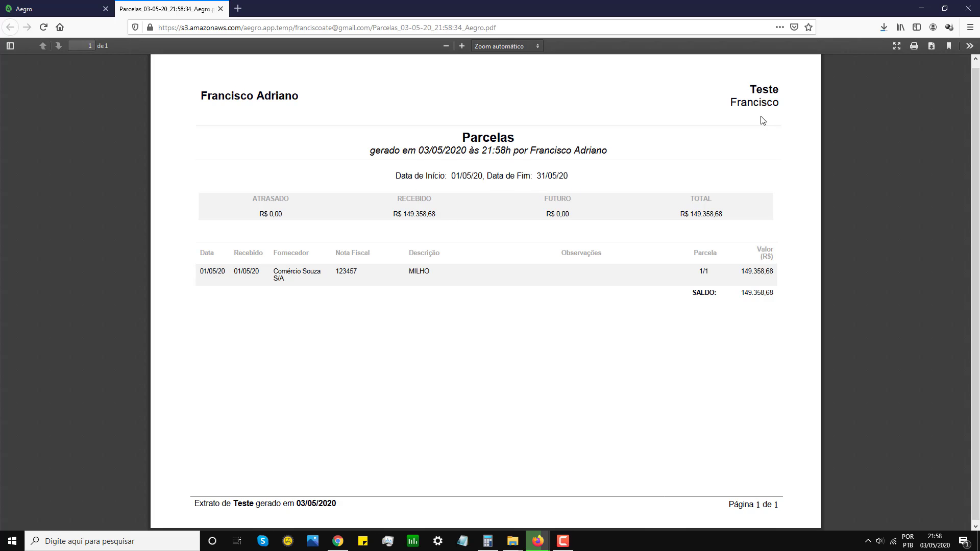
pyautogui.click(220, 9)
# Examine the May 2020 cash flow and the account statement, including the statement's PDF report
pyautogui.click(450, 136)
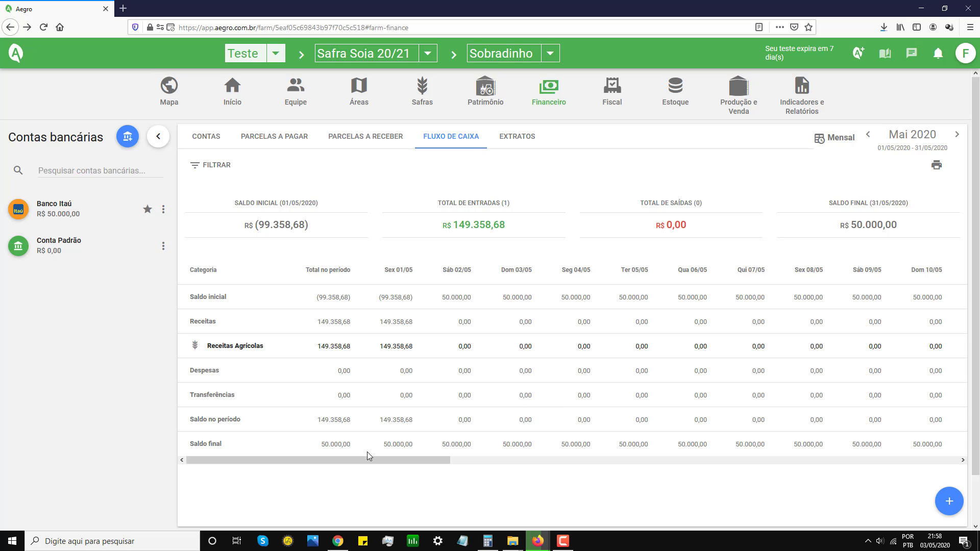
pyautogui.moveTo(365, 459); pyautogui.dragTo(316, 459)
pyautogui.click(517, 137)
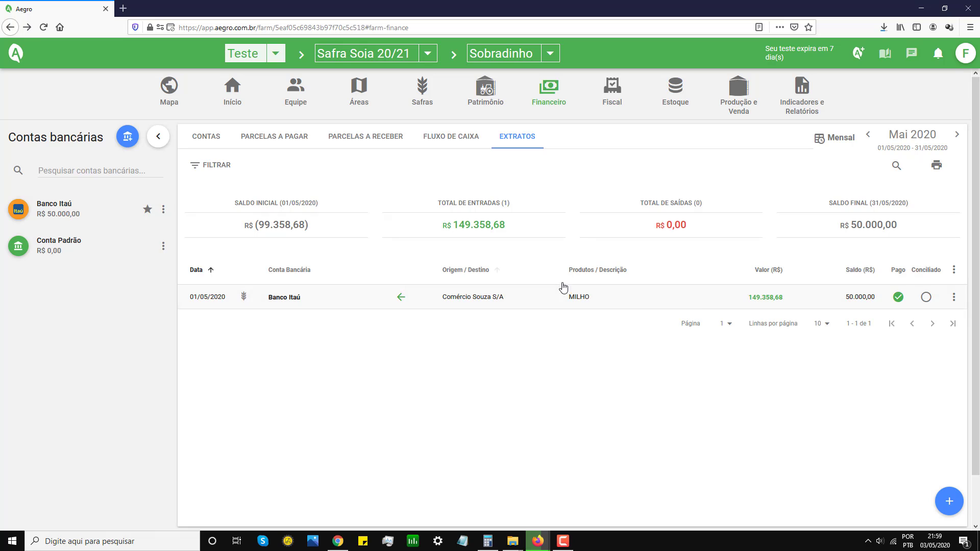
pyautogui.click(936, 166)
pyautogui.click(948, 165)
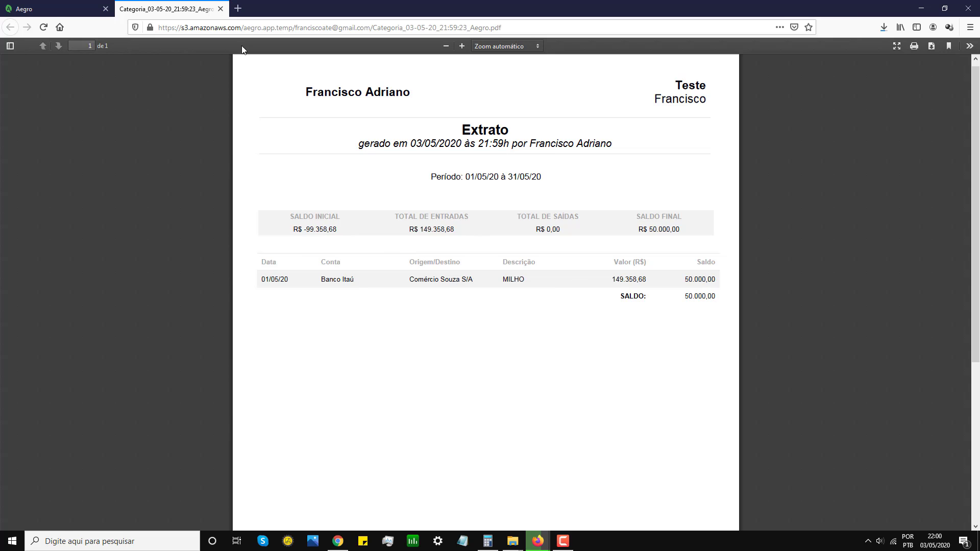
pyautogui.click(220, 9)
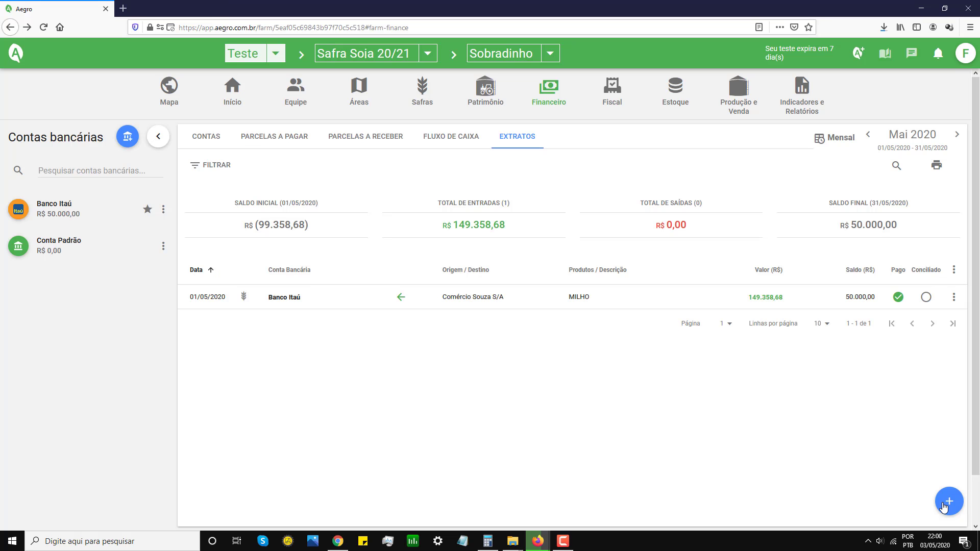
# Start adding a new financial entry from the statement view
pyautogui.moveTo(944, 502)
pyautogui.click(949, 471)
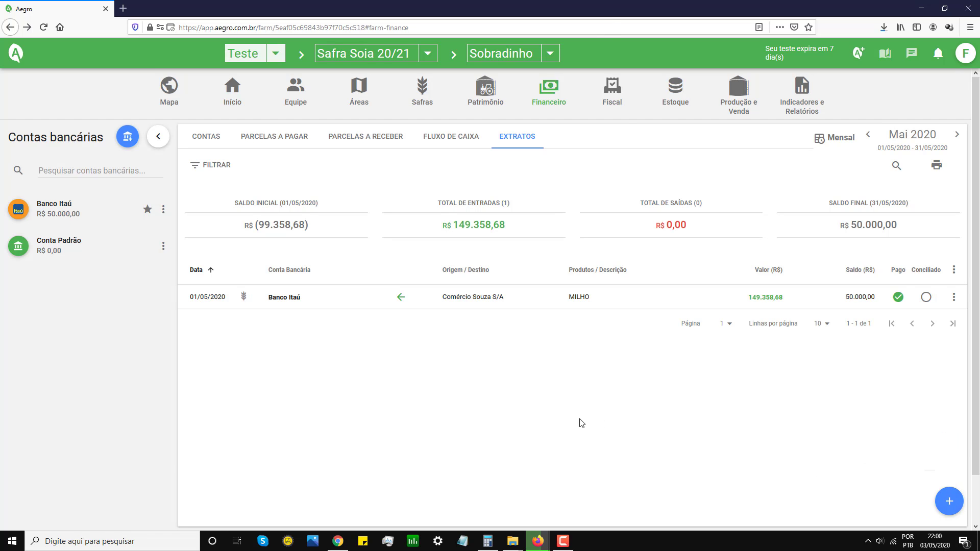